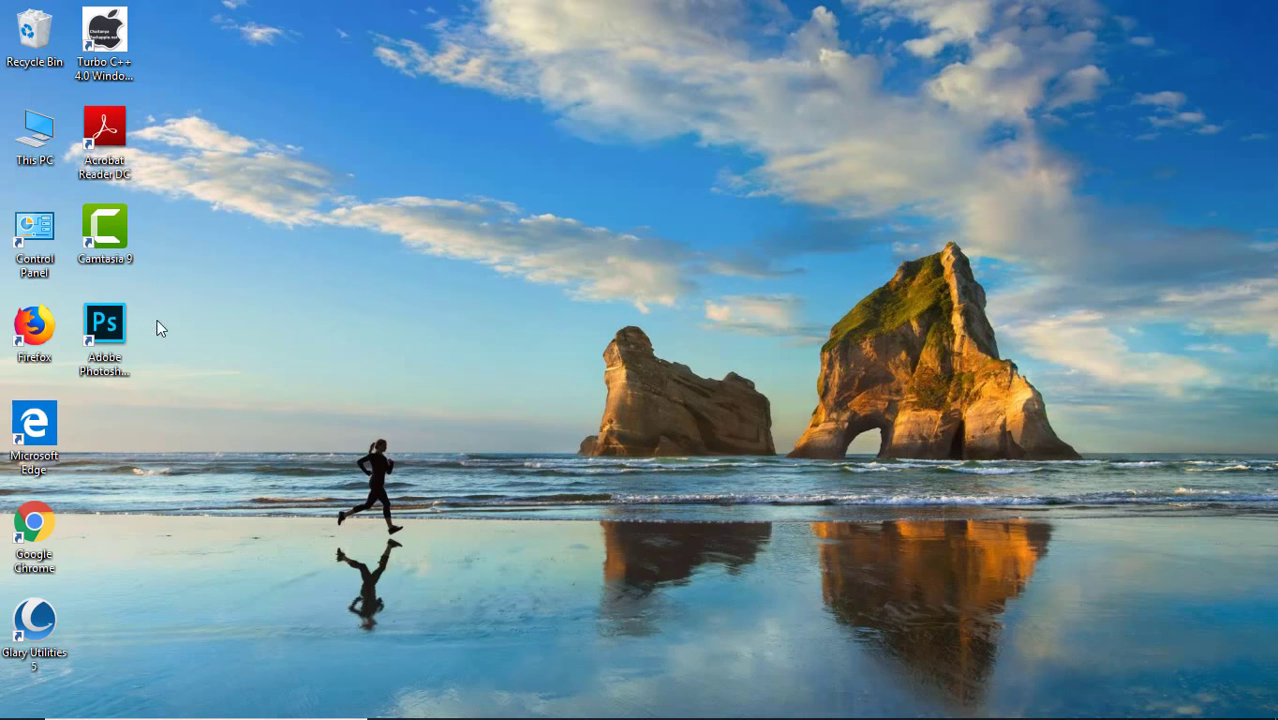
Try launching Photoshop twice from the desktop shortcut, dismissing the scratch-disks-full error each time.
{"action": "left_click", "coordinate": [107, 330]}
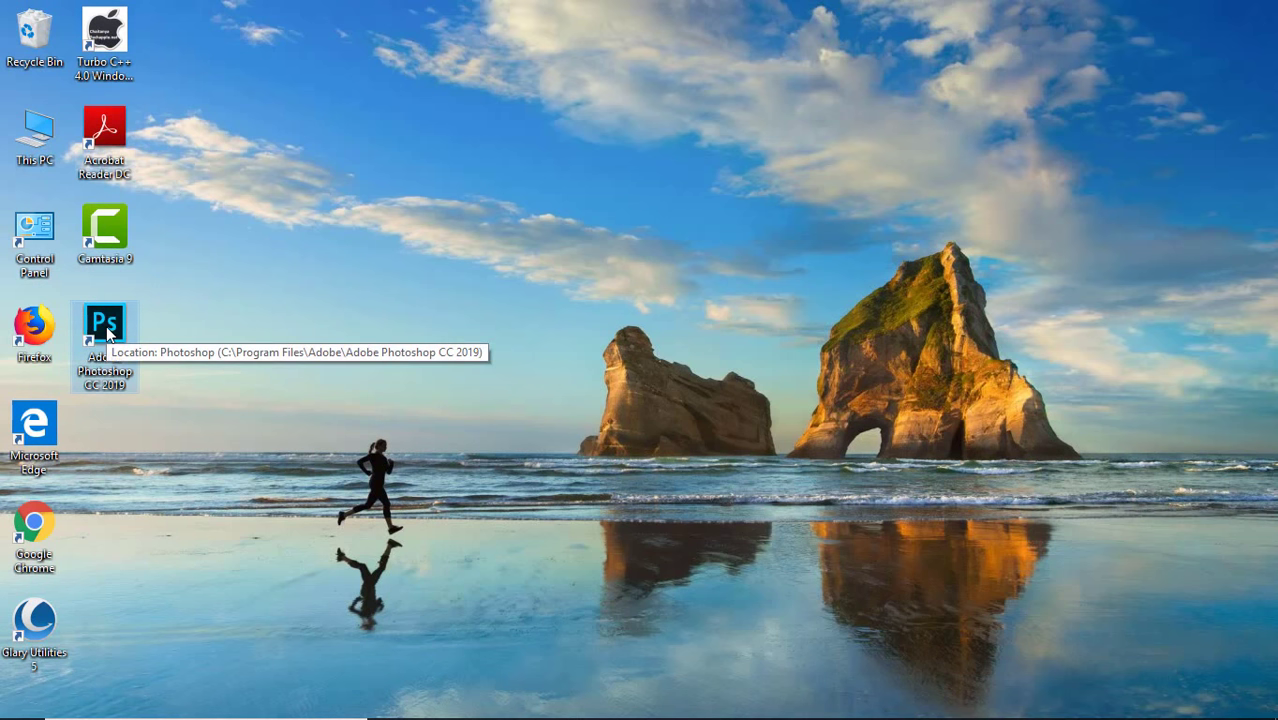
{"action": "right_click", "coordinate": [107, 333]}
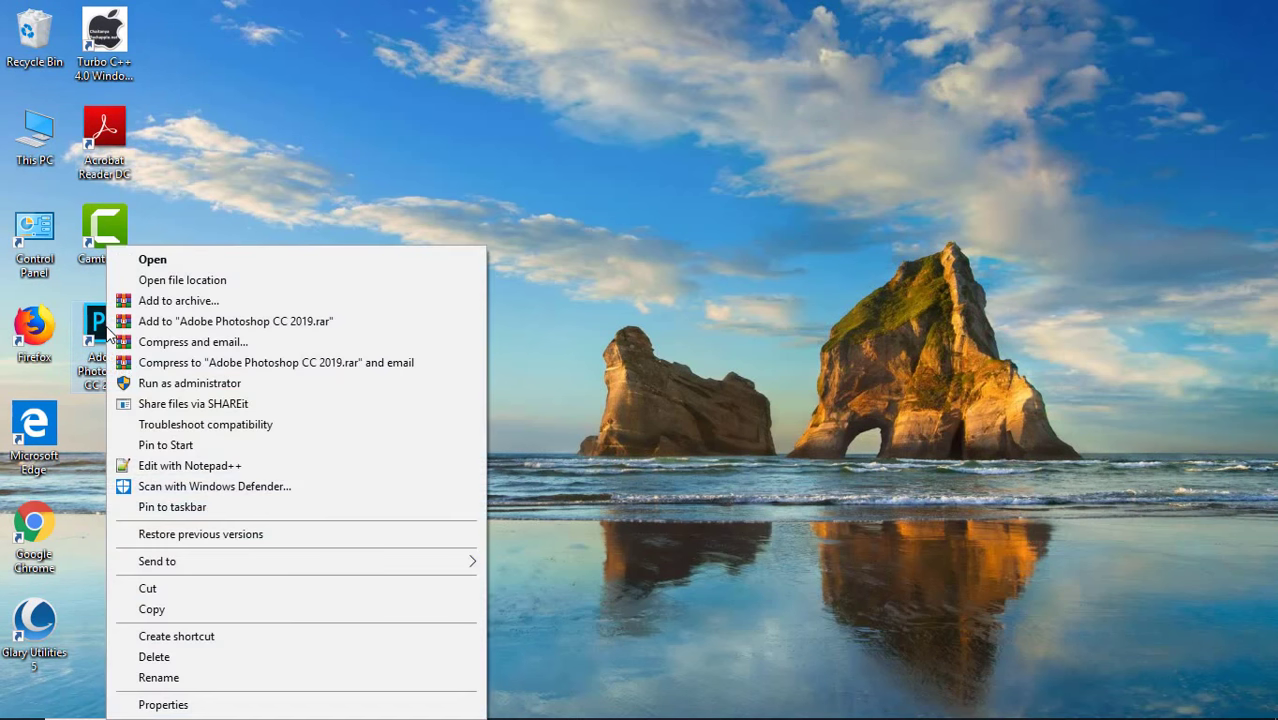
{"action": "left_click", "coordinate": [160, 261]}
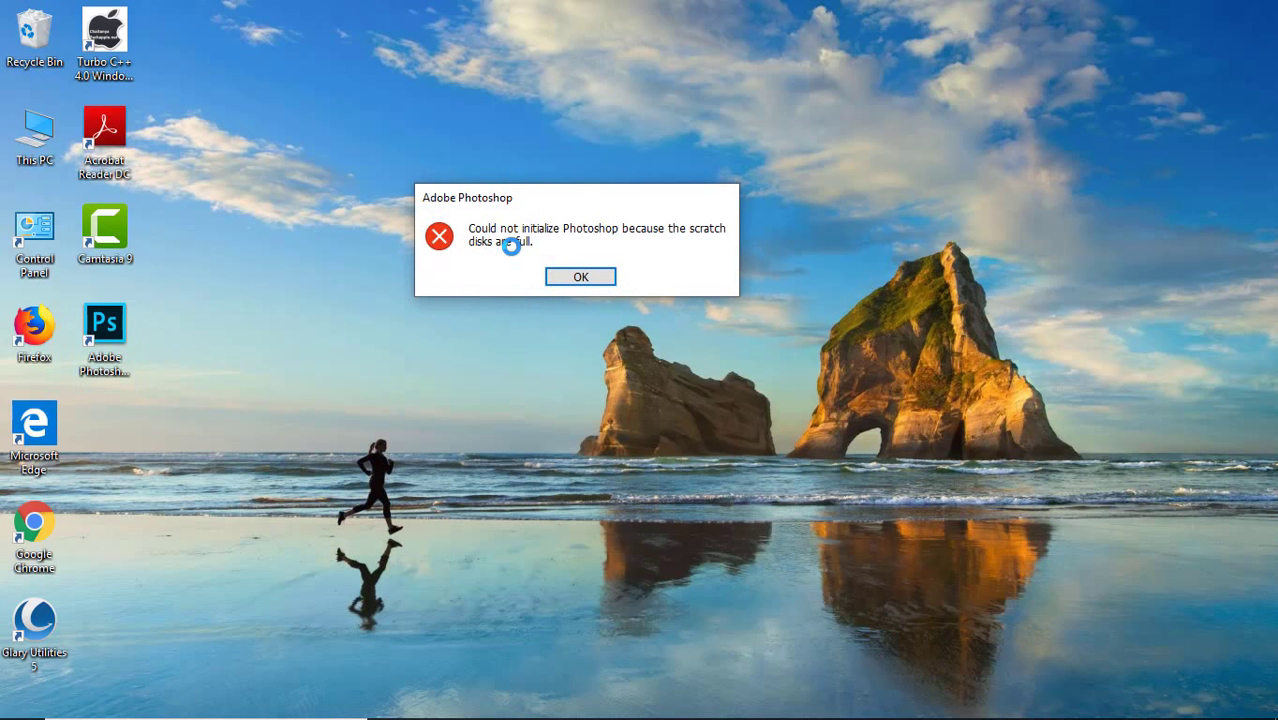
{"action": "left_click", "coordinate": [580, 281]}
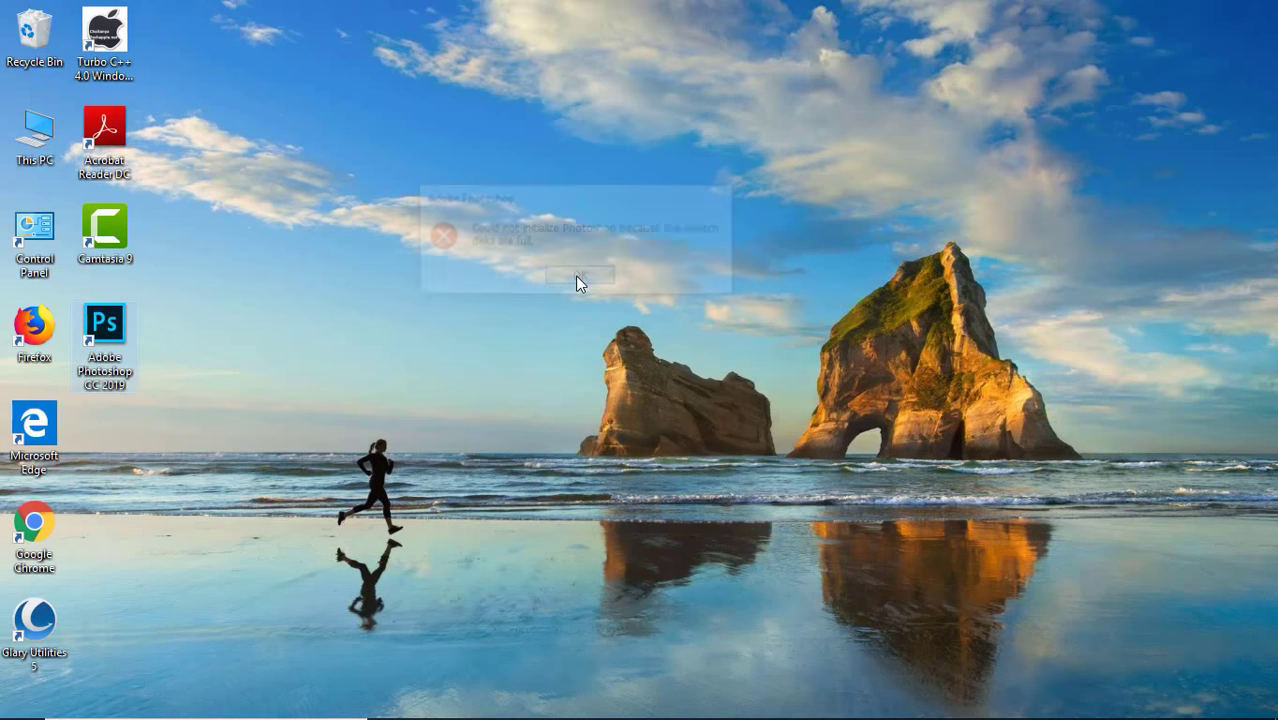
{"action": "right_click", "coordinate": [112, 328]}
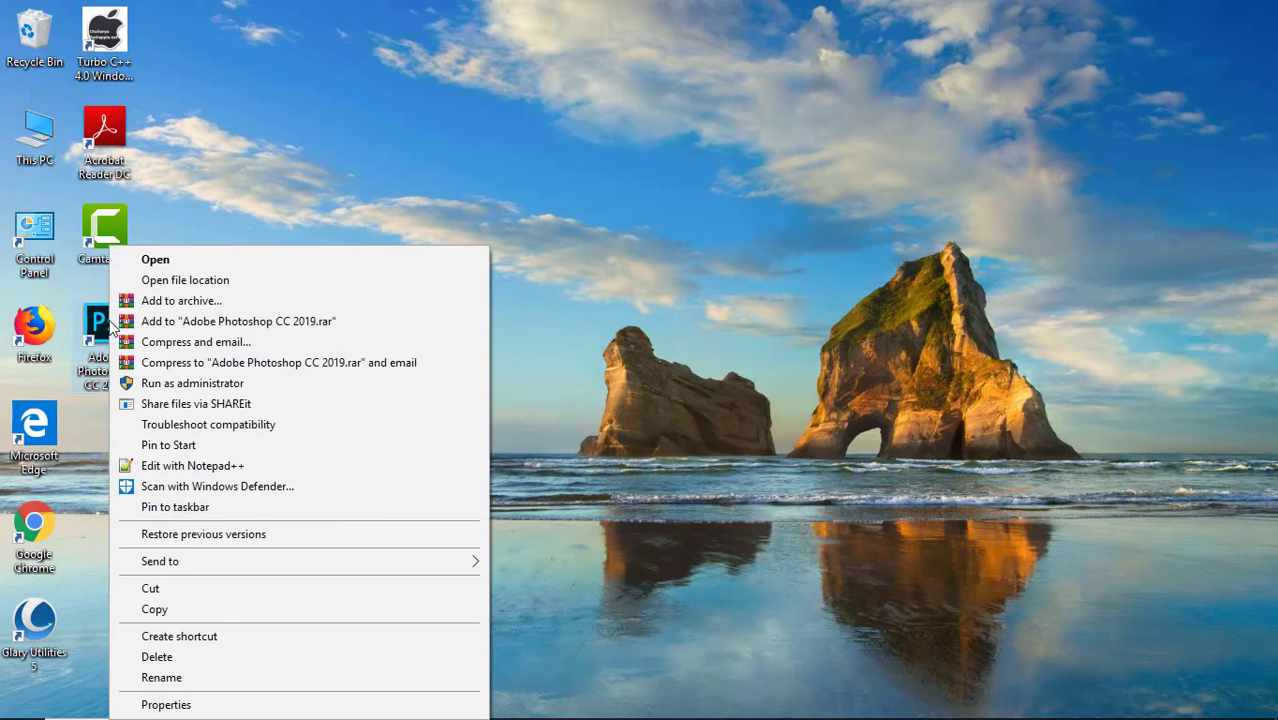
{"action": "left_click", "coordinate": [154, 258]}
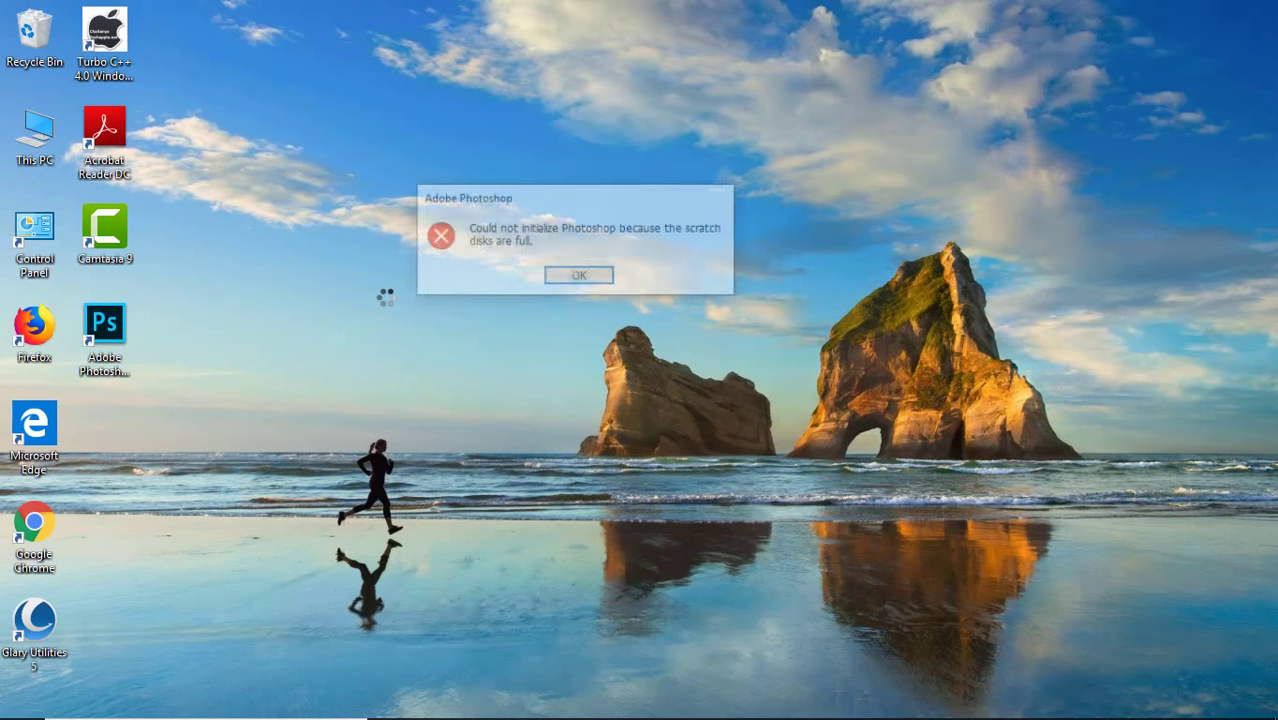
{"action": "left_click", "coordinate": [579, 278]}
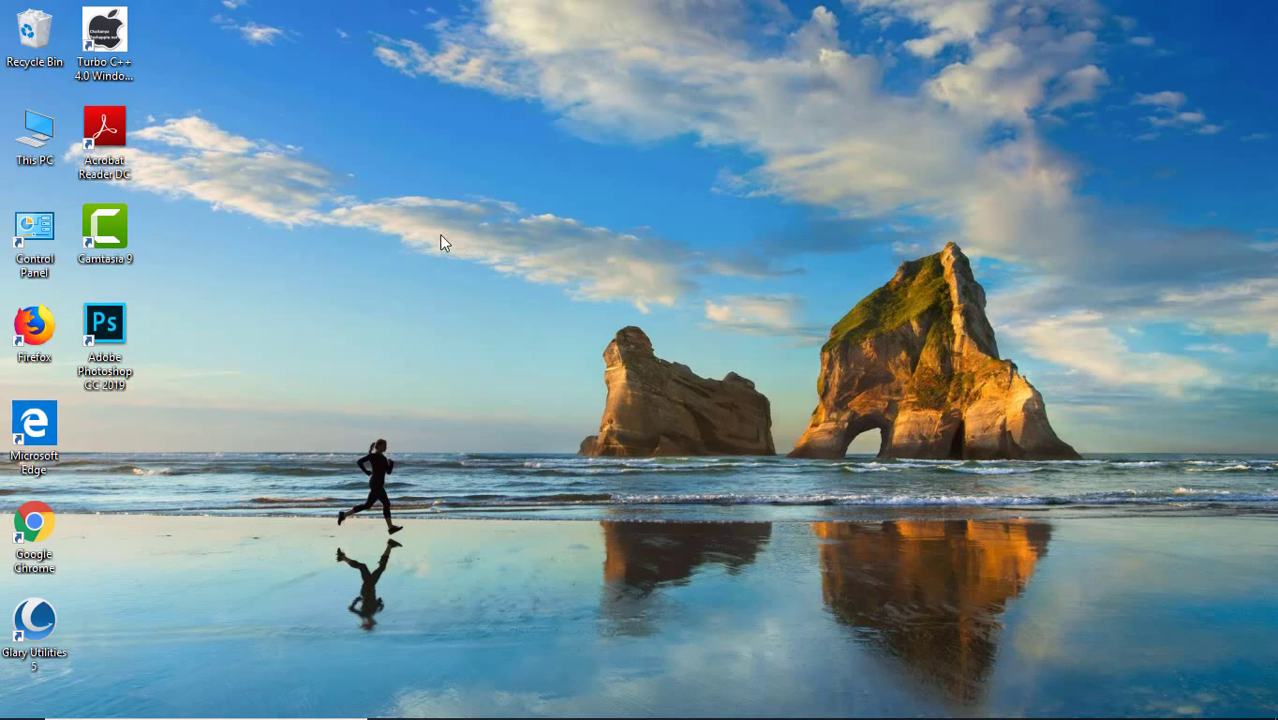
Open This PC and inspect the OS_10 (C:) drive's free space.
{"action": "right_click", "coordinate": [27, 146]}
{"action": "left_click", "coordinate": [66, 155]}
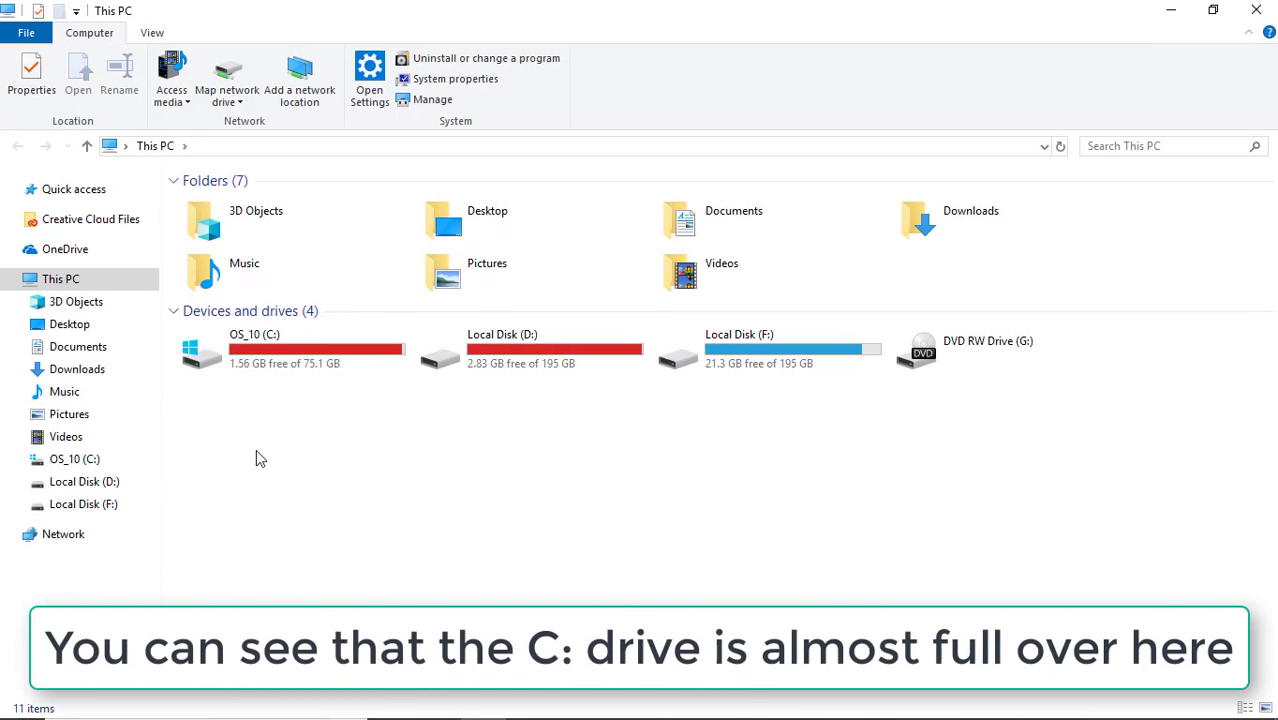
{"action": "left_click", "coordinate": [260, 368]}
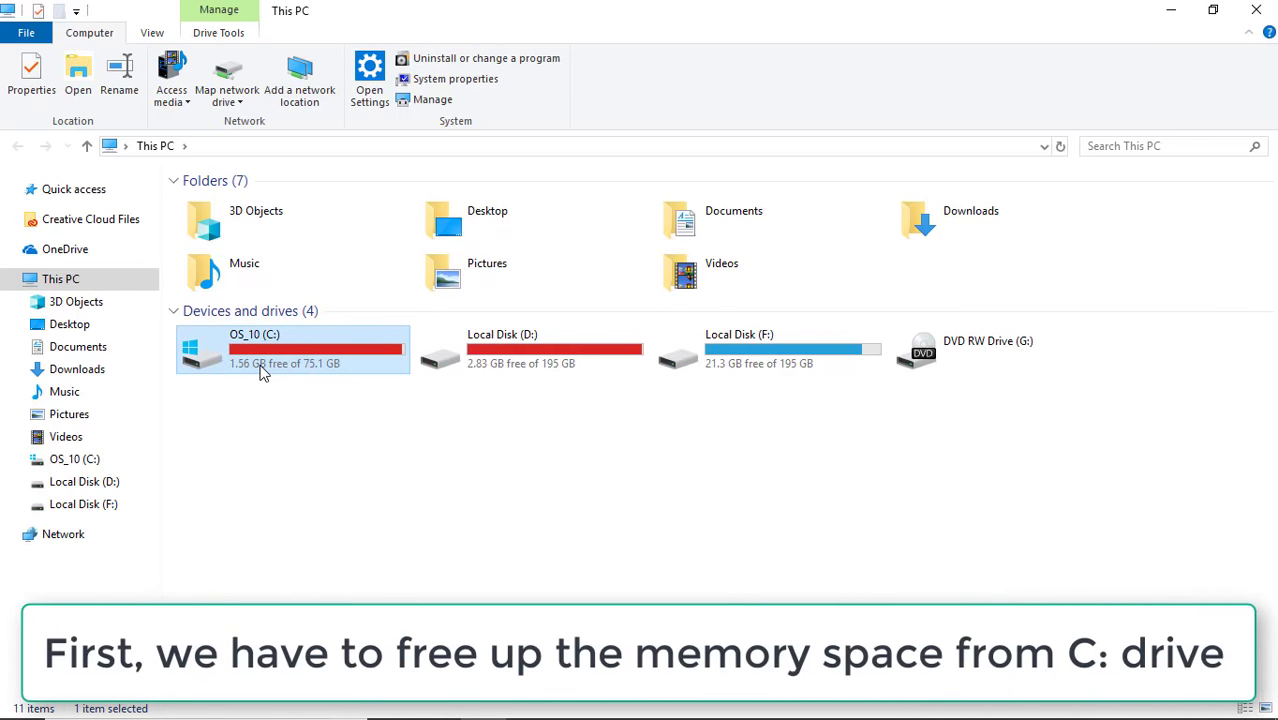
{"action": "left_click", "coordinate": [311, 514]}
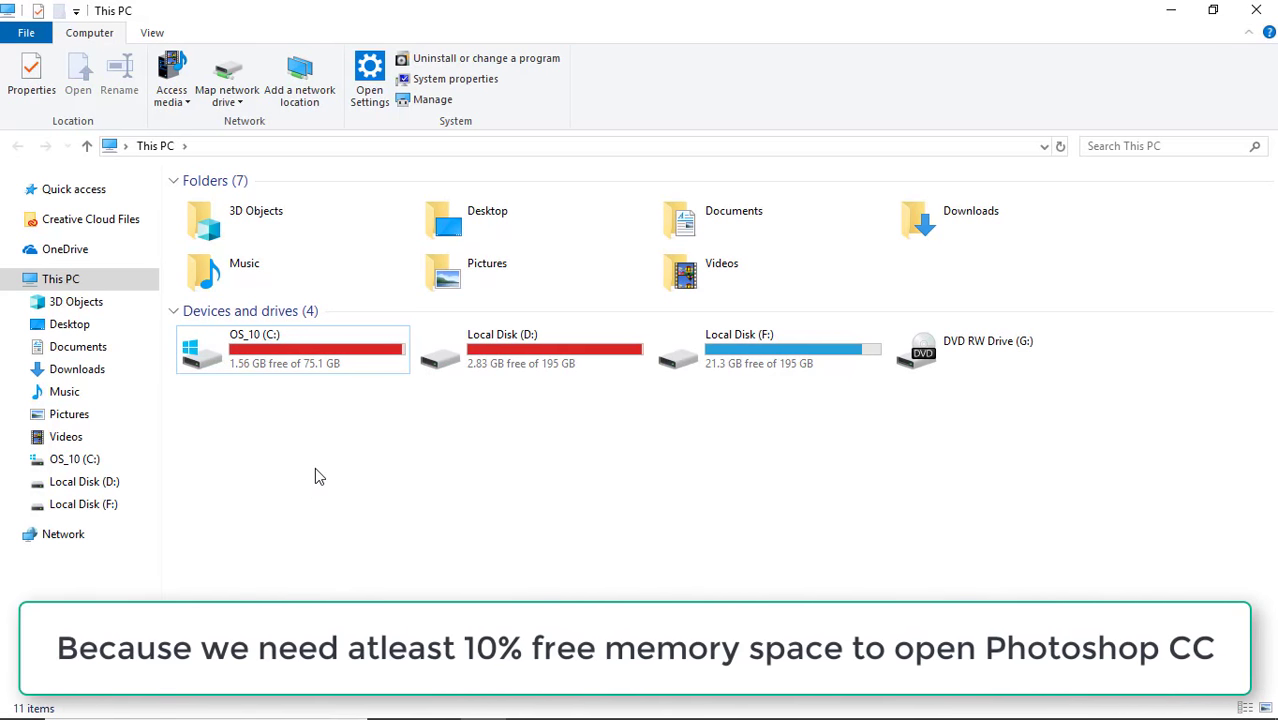
Refresh the drive view until C: shows 12.2 GB free of 75.1 GB, then minimise the window.
{"action": "left_click", "coordinate": [255, 355]}
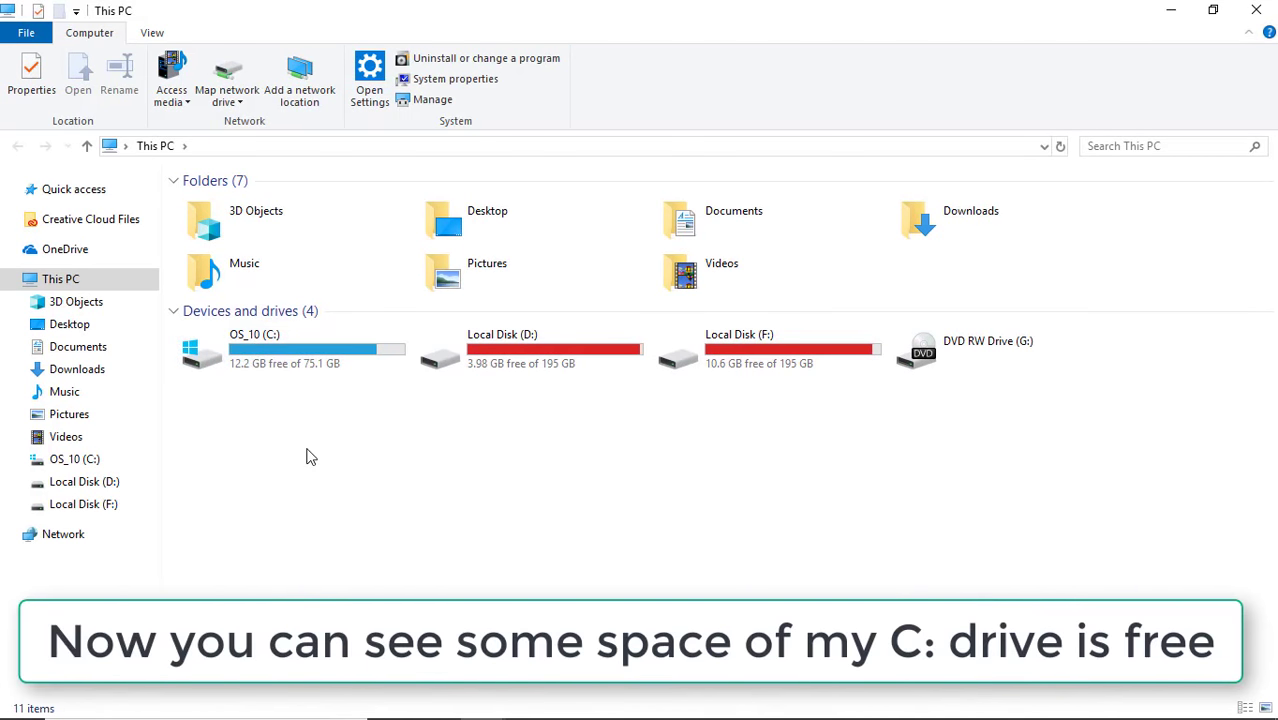
{"action": "right_click", "coordinate": [309, 452]}
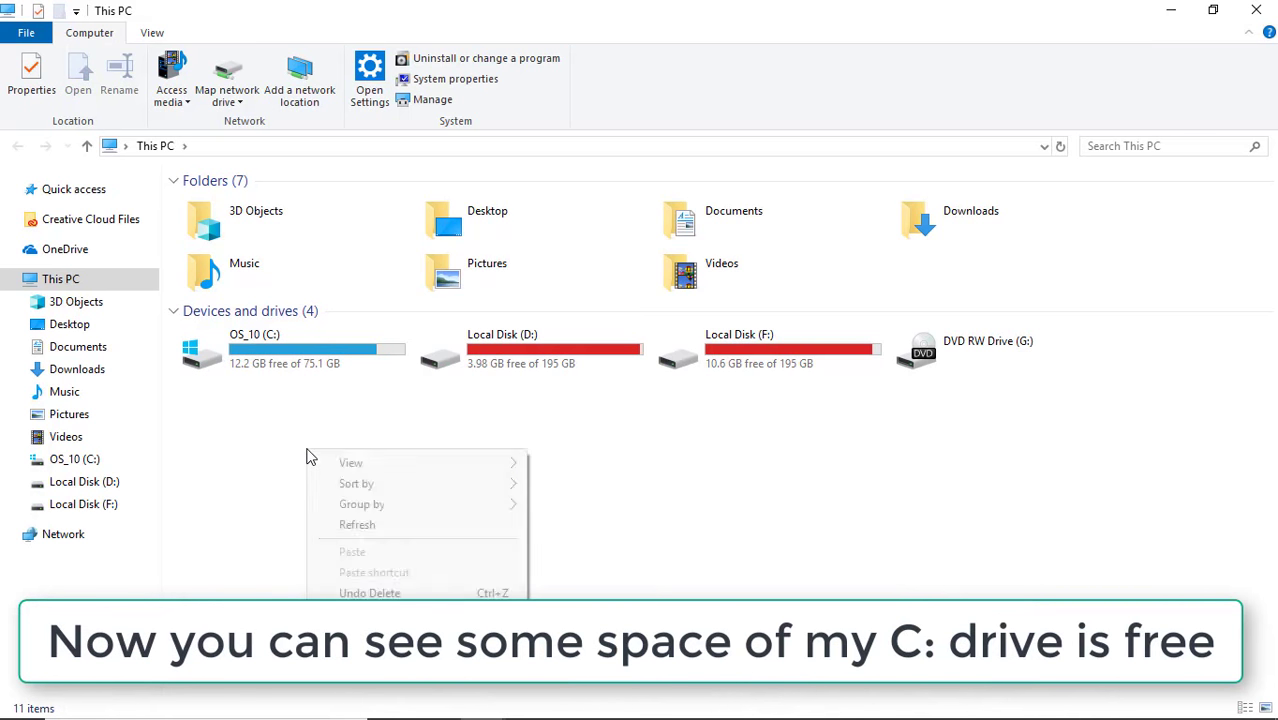
{"action": "left_click", "coordinate": [352, 533]}
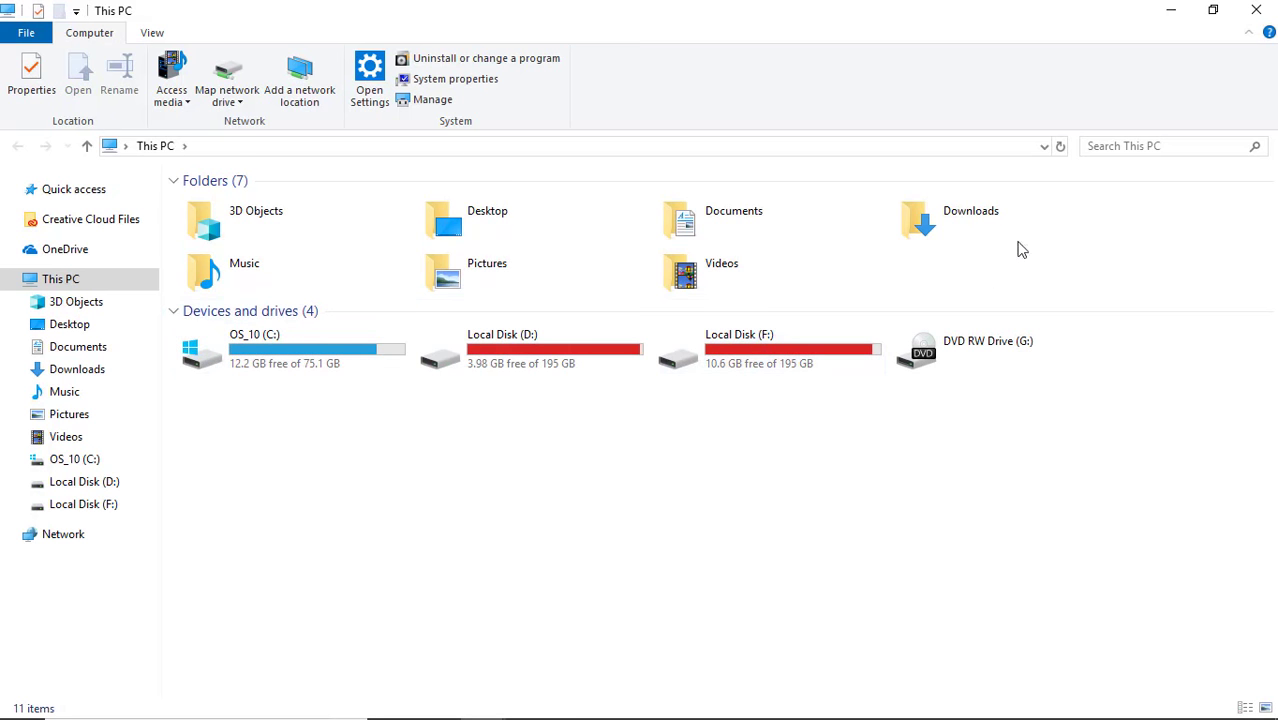
{"action": "left_click", "coordinate": [1169, 18]}
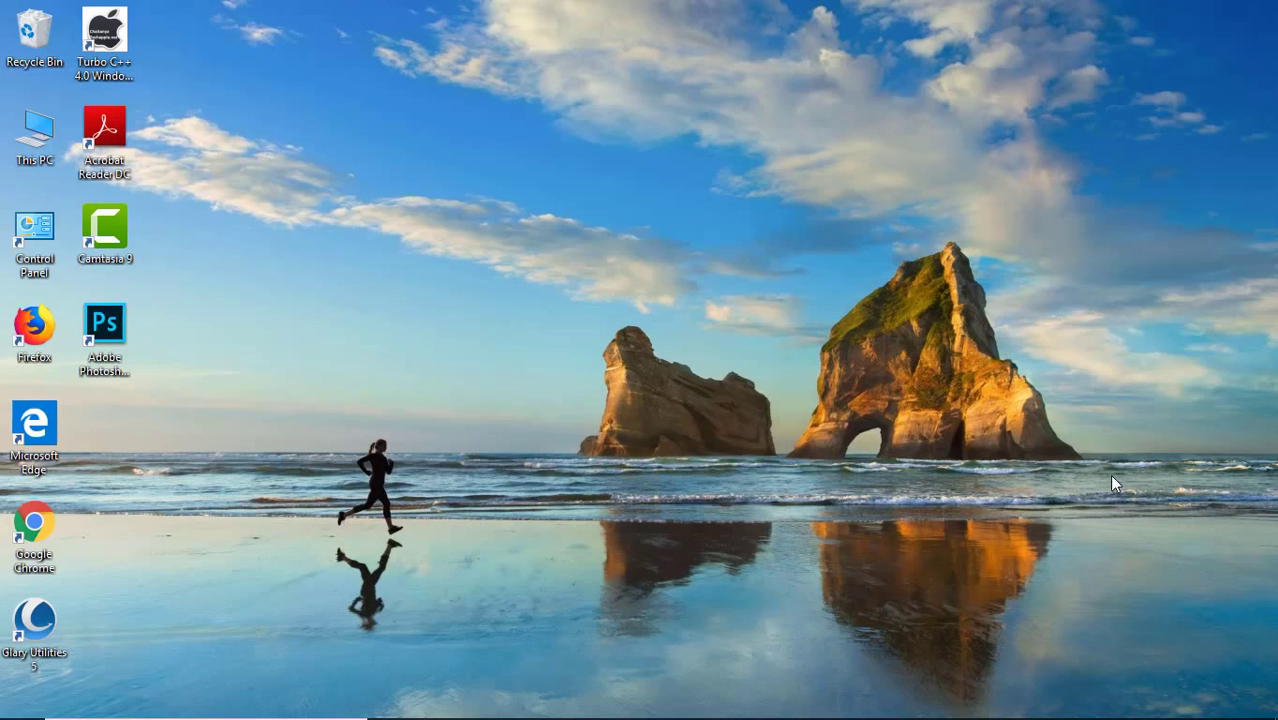
Launch Photoshop CC 2019 from its desktop shortcut and reach the Home screen without errors.
{"action": "left_click", "coordinate": [110, 324]}
{"action": "right_click", "coordinate": [110, 324]}
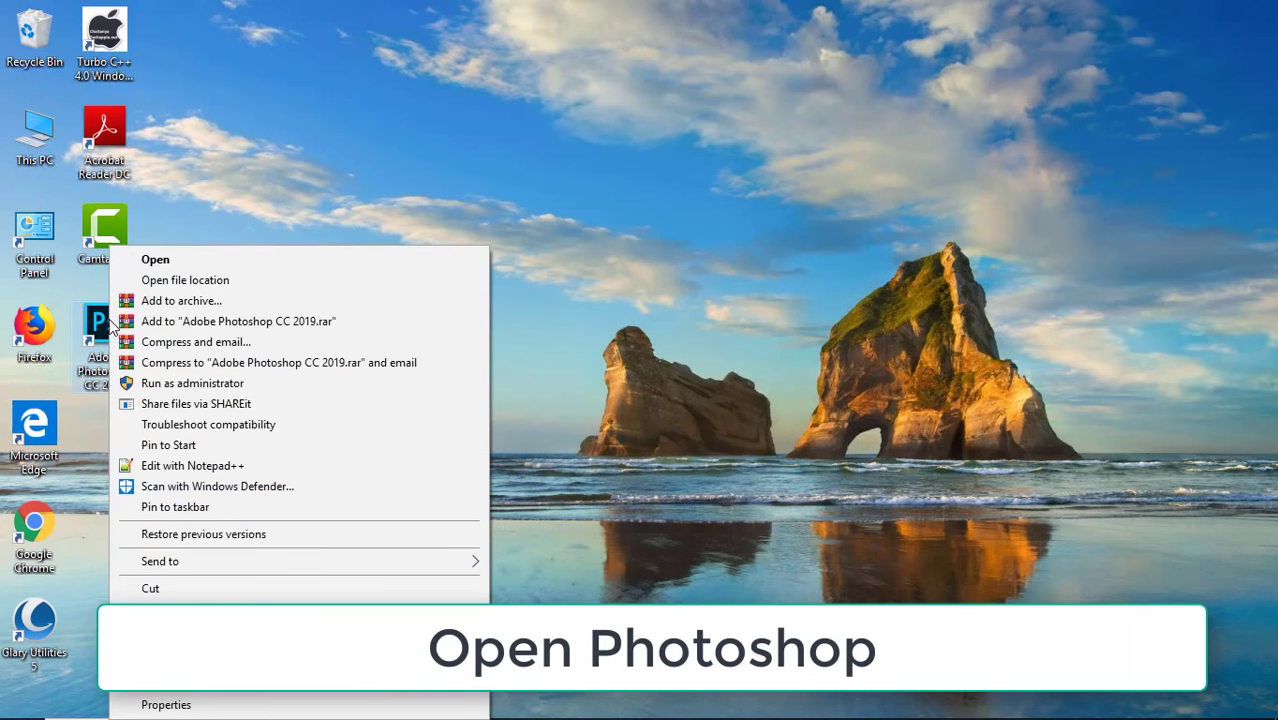
{"action": "left_click", "coordinate": [166, 256]}
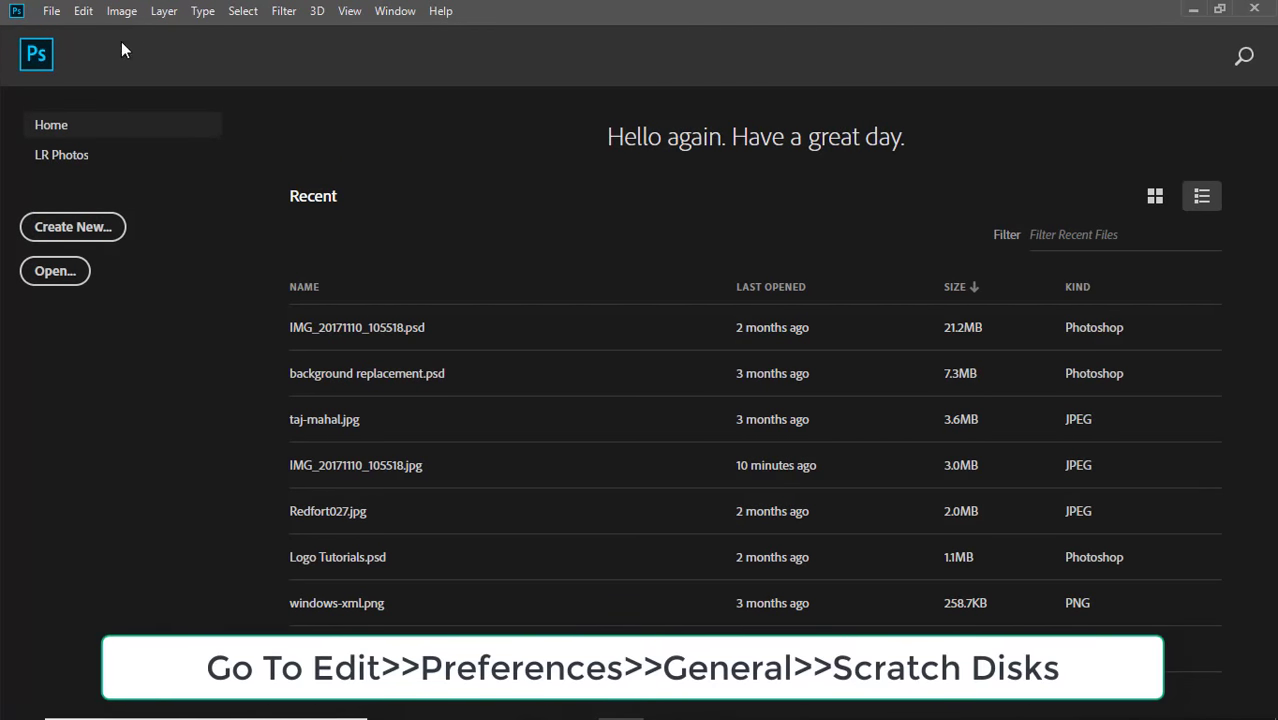
Open Edit > Preferences > General.
{"action": "left_click", "coordinate": [83, 12]}
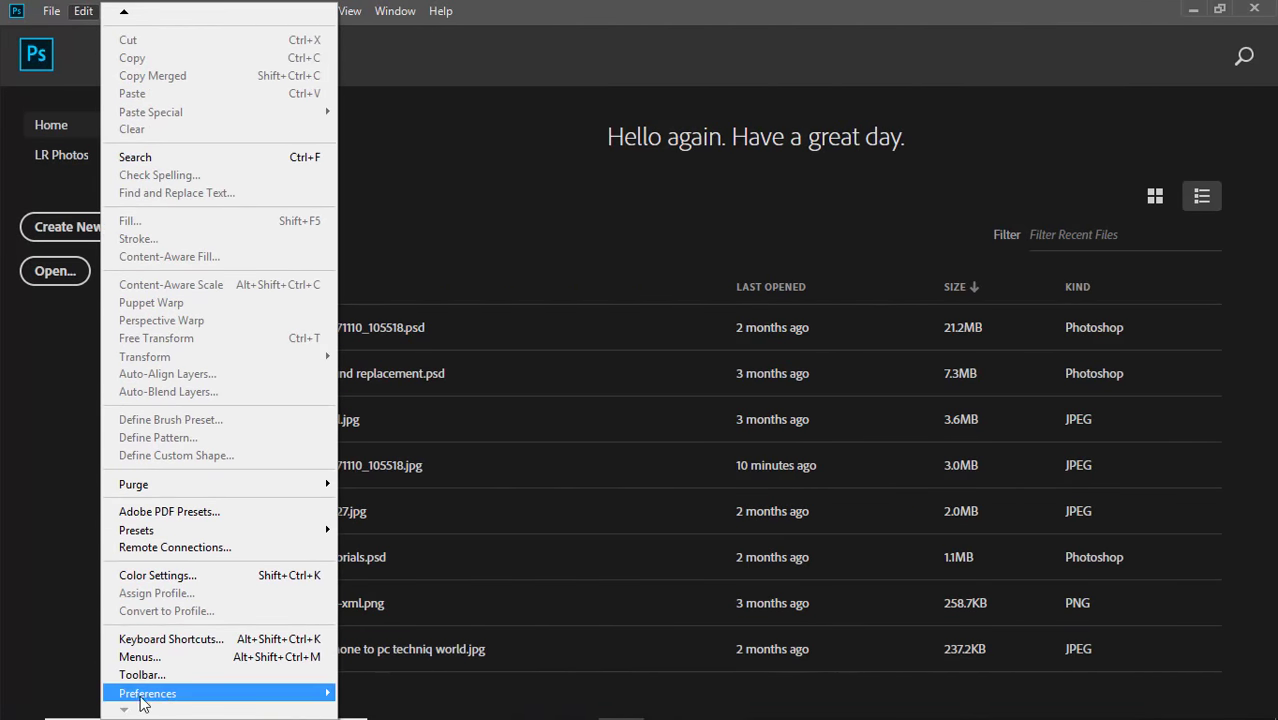
{"action": "mouse_move", "coordinate": [218, 693]}
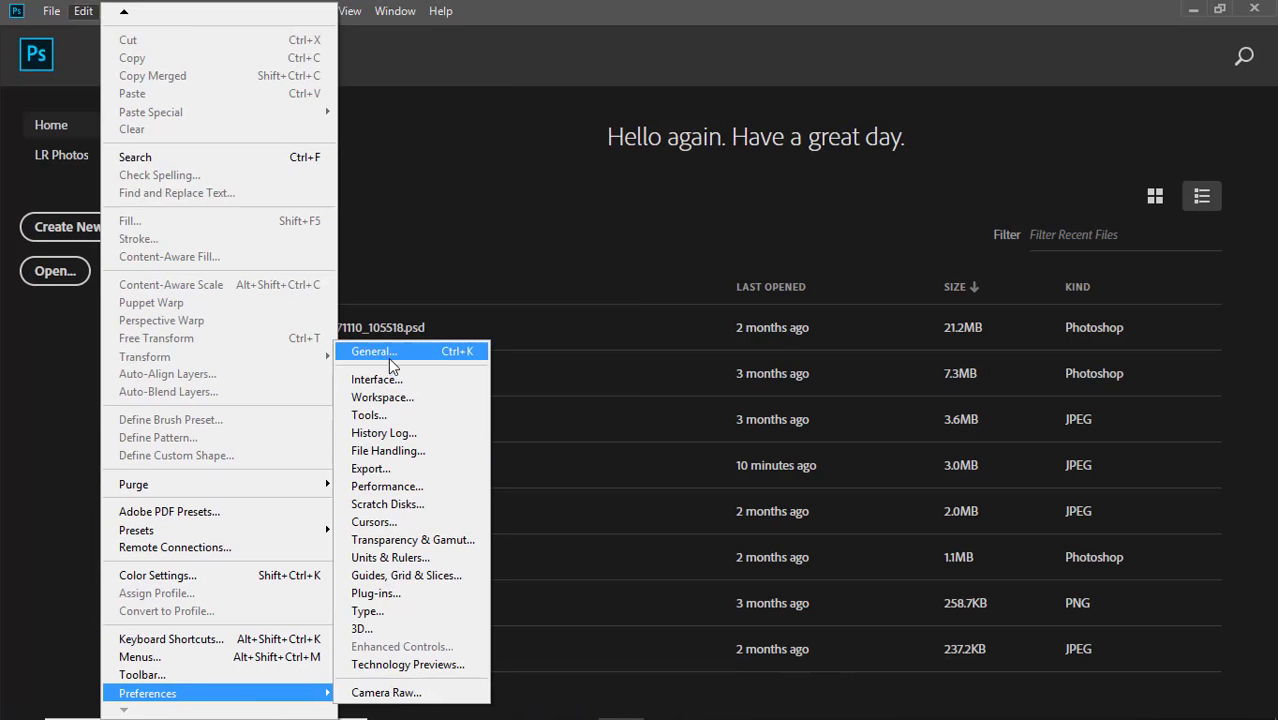
{"action": "left_click", "coordinate": [388, 358]}
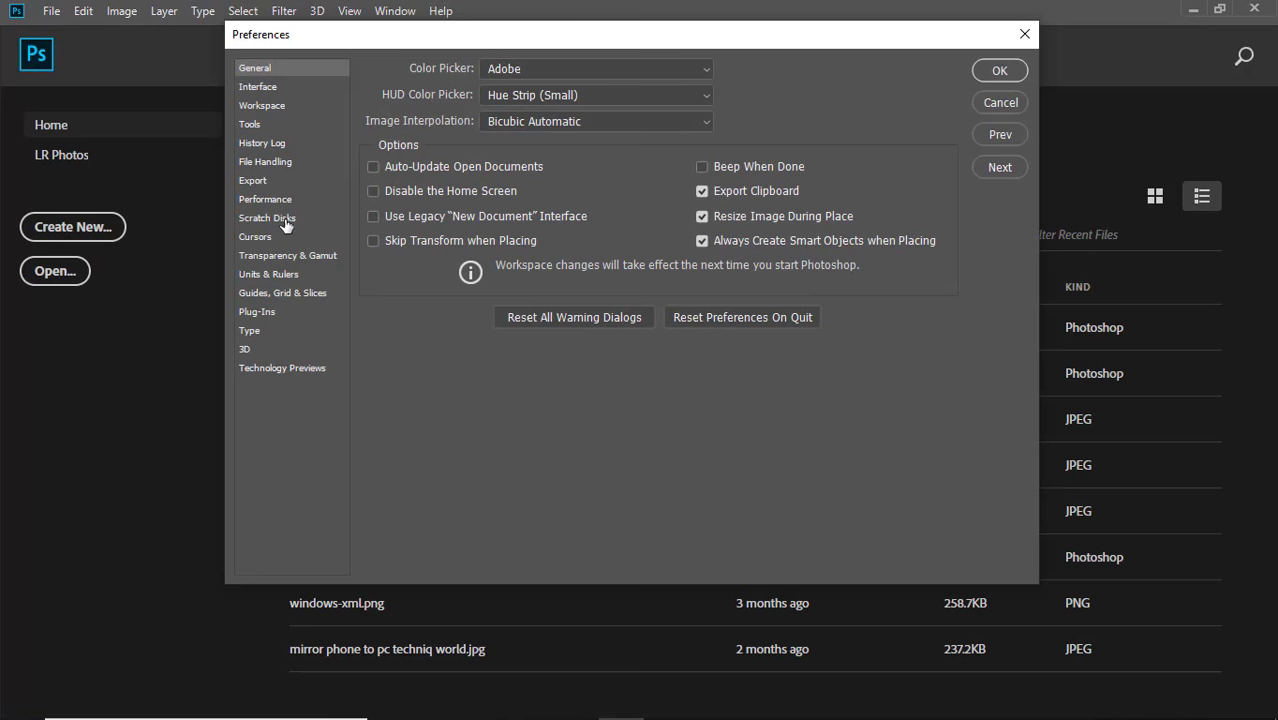
Make F:\ the only scratch disk, with C:\ and D:\ unchecked, and confirm Preferences.
{"action": "left_click", "coordinate": [284, 220]}
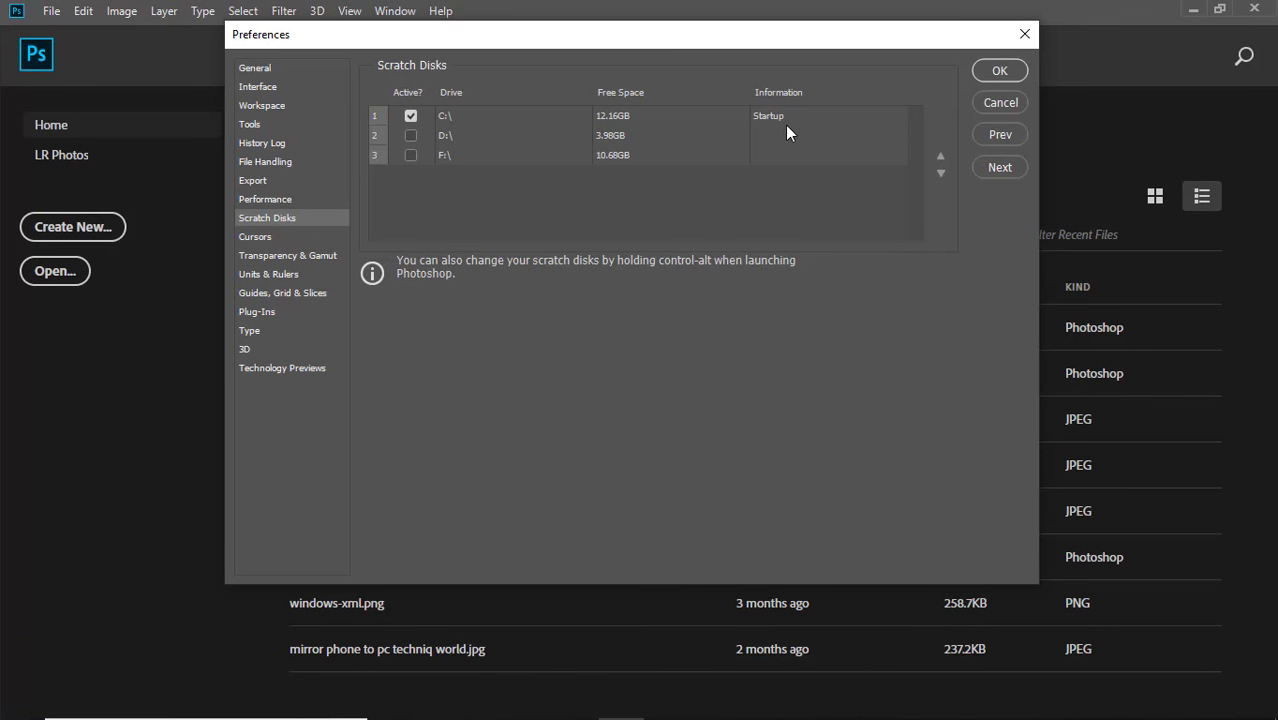
{"action": "left_click", "coordinate": [410, 116]}
{"action": "left_click", "coordinate": [410, 155]}
{"action": "left_click", "coordinate": [411, 134]}
{"action": "left_click", "coordinate": [410, 128]}
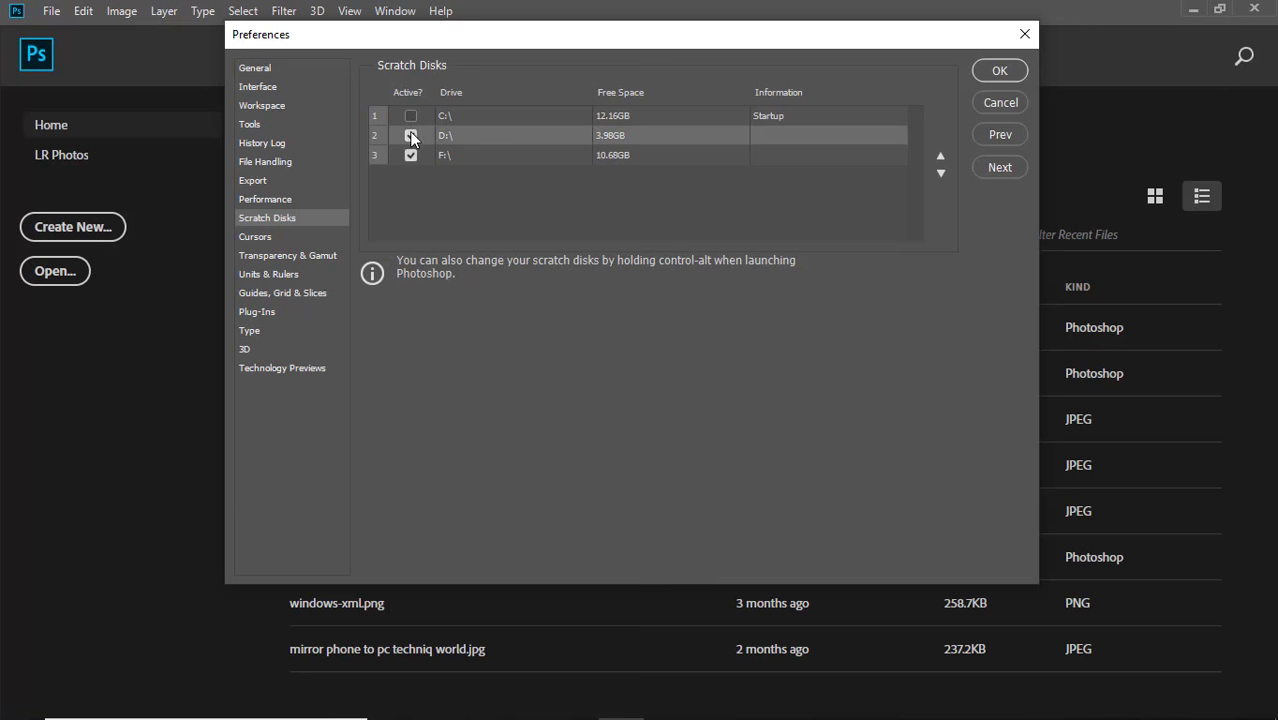
{"action": "left_click", "coordinate": [716, 219]}
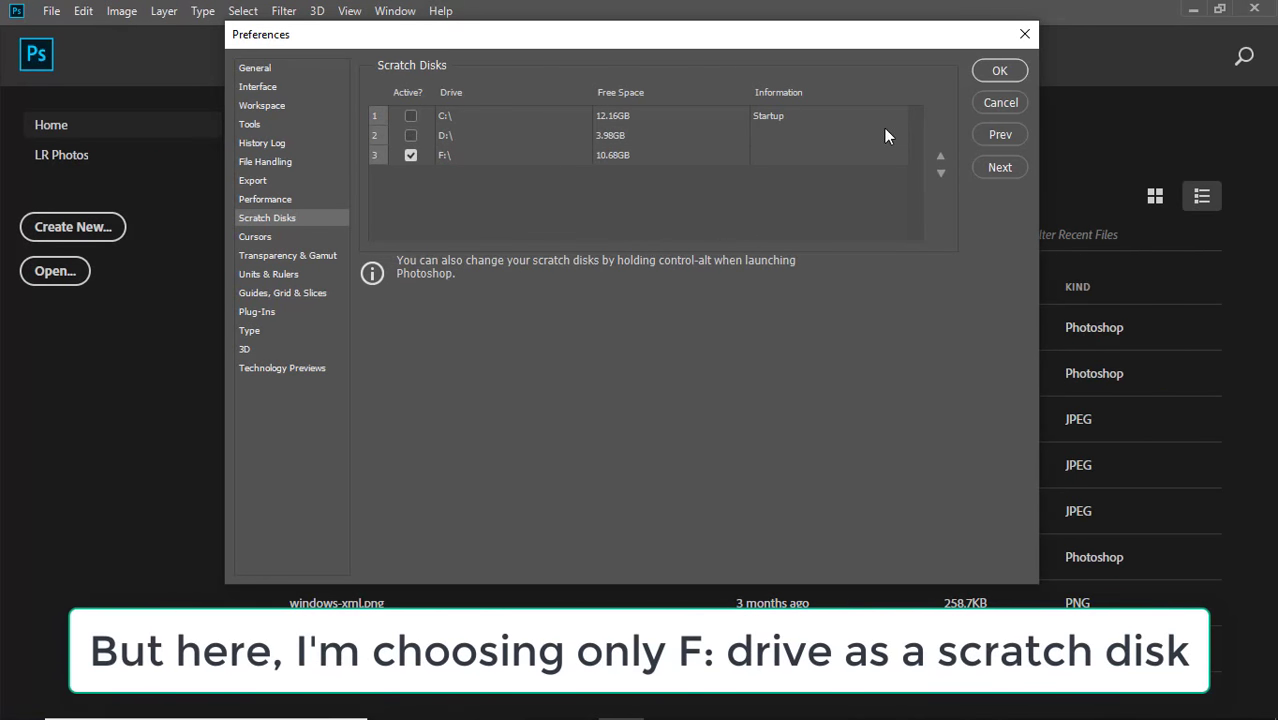
{"action": "left_click", "coordinate": [1000, 71]}
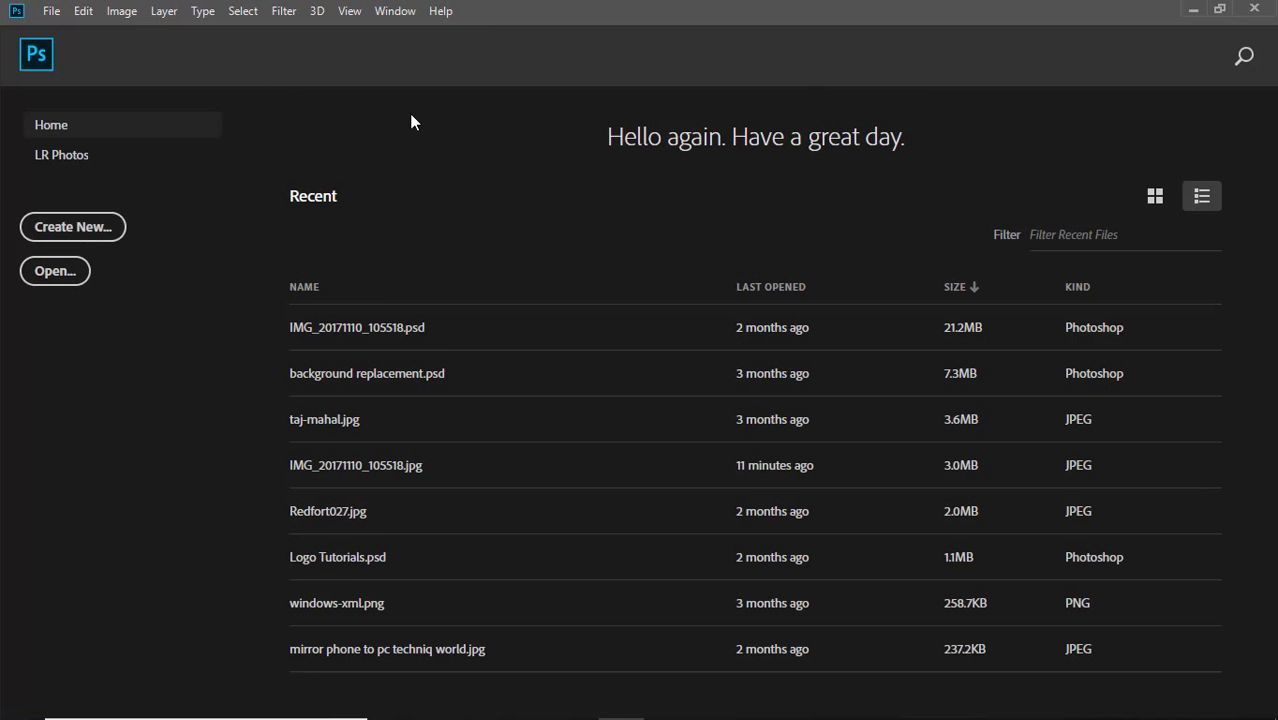
Create a 2100 × 1500 px Untitled-1 document and add a 'Lorem Ipsum' text layer.
{"action": "key", "text": "ctrl+n"}
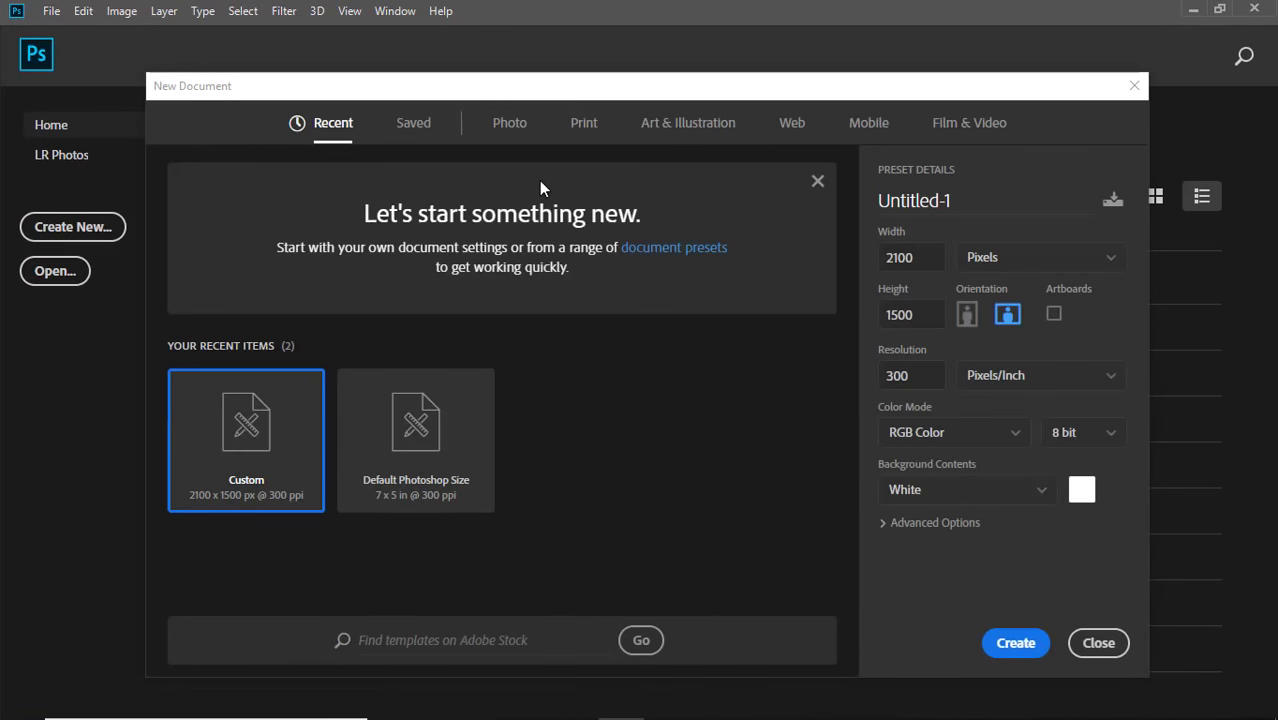
{"action": "key", "text": "Return"}
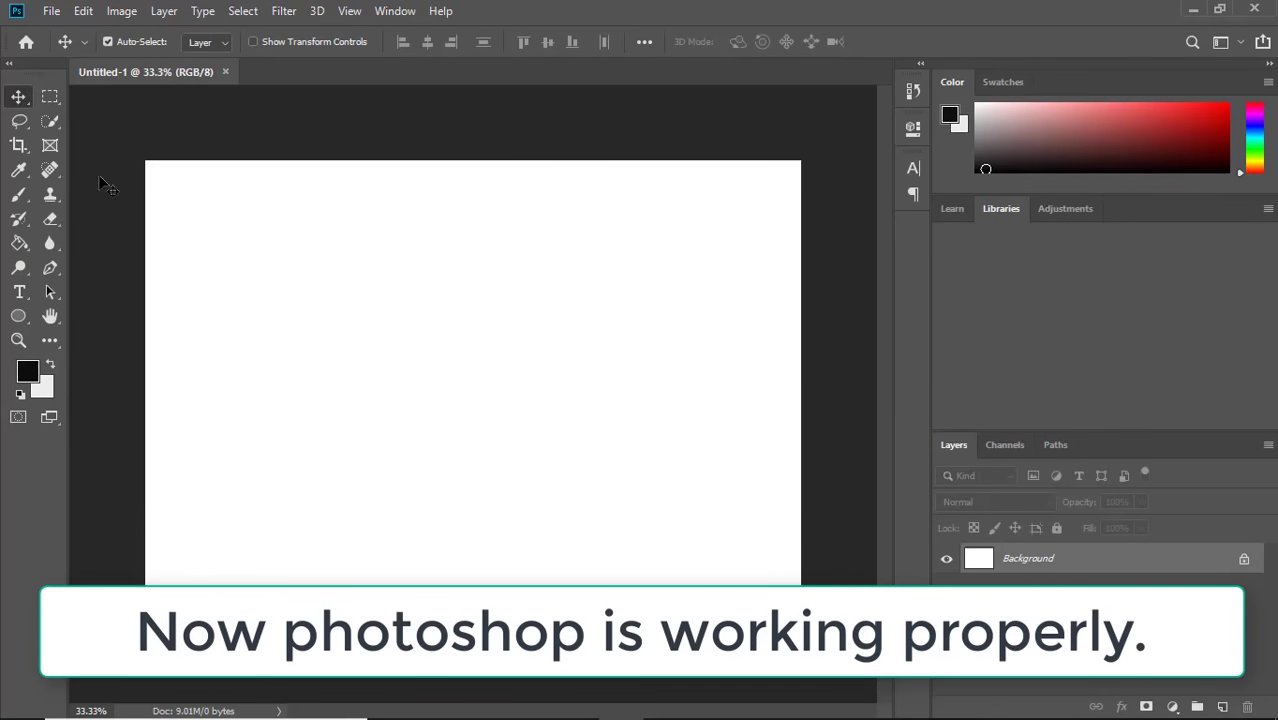
{"action": "left_click", "coordinate": [19, 291]}
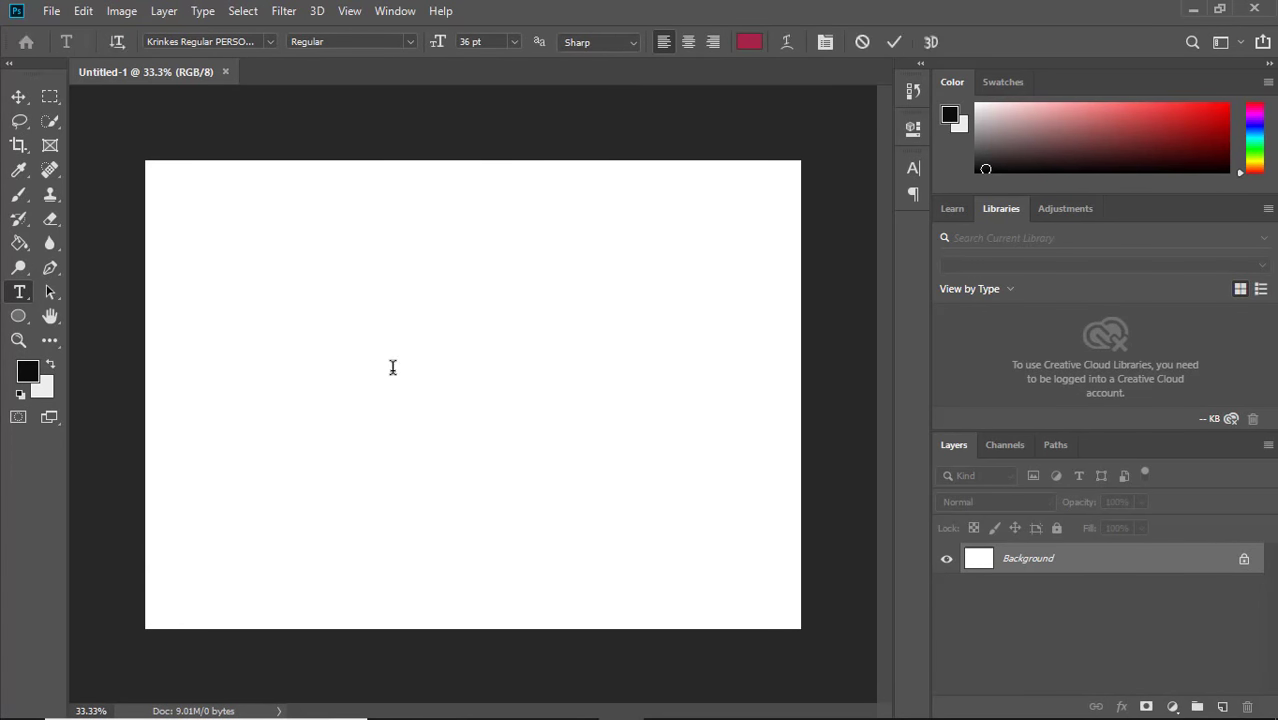
{"action": "left_click", "coordinate": [420, 400]}
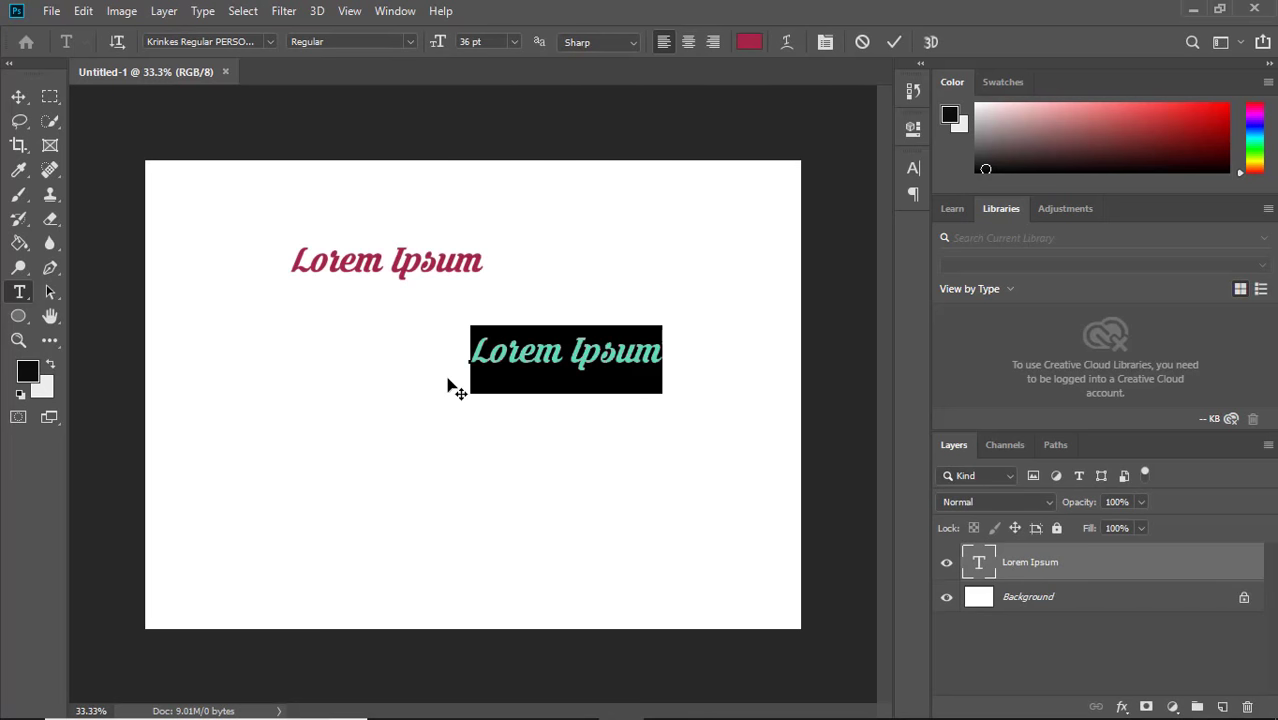